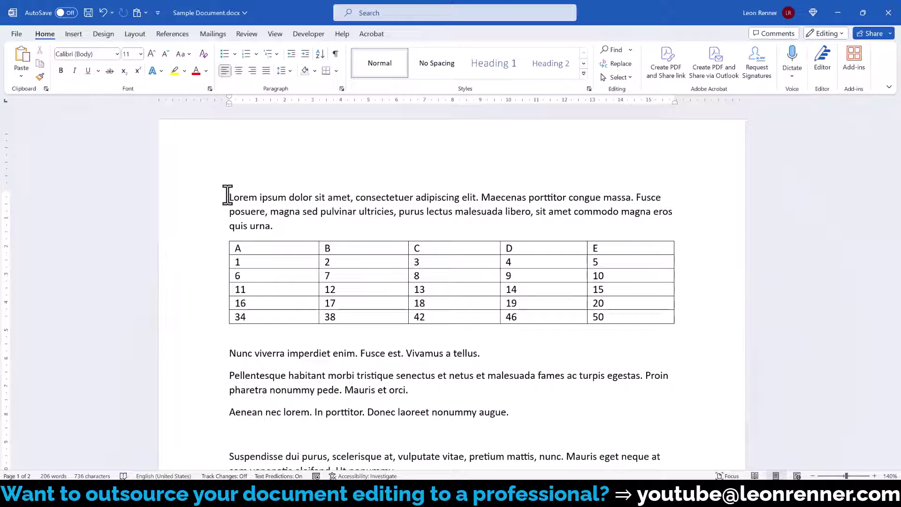
Turn on Header Row and Banded Rows for the number table and expand the table styles gallery.
{"action": "left_click", "coordinate": [247, 250]}
{"action": "left_click", "coordinate": [415, 33]}
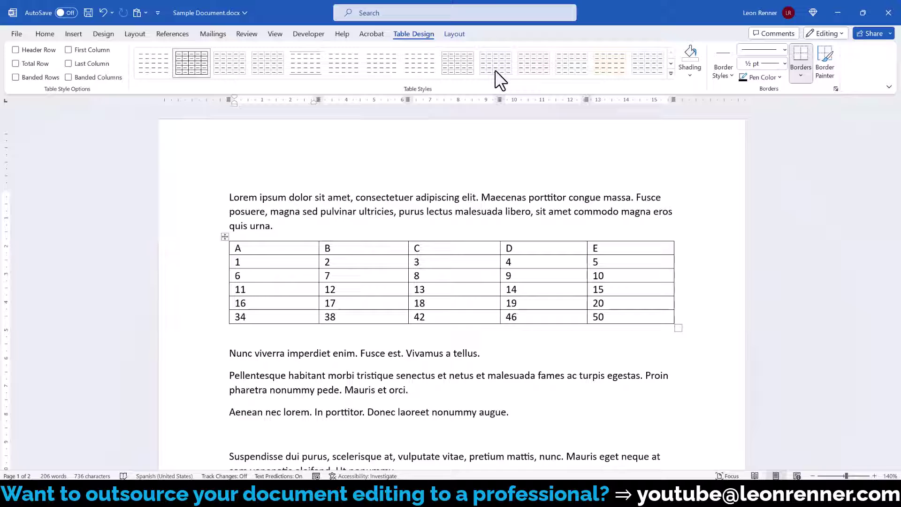
{"action": "left_click", "coordinate": [671, 73]}
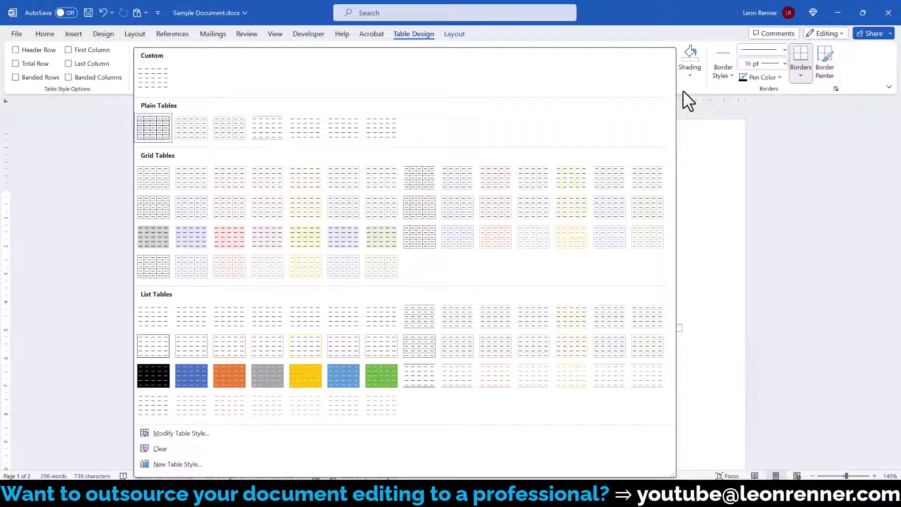
{"action": "left_click", "coordinate": [683, 90]}
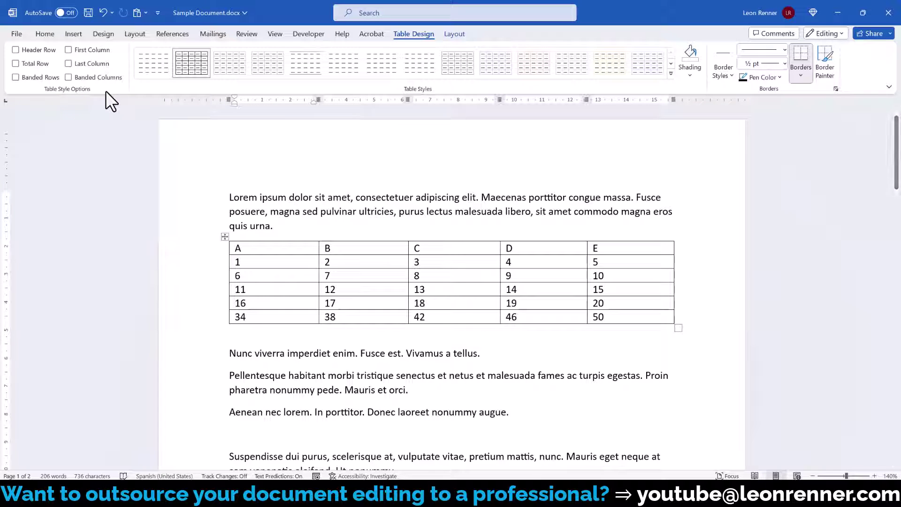
{"action": "left_click", "coordinate": [40, 48]}
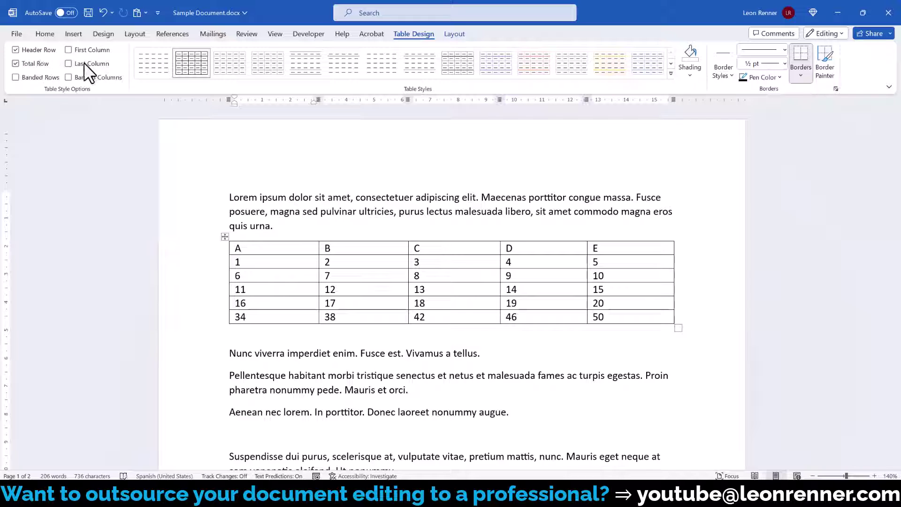
{"action": "left_click", "coordinate": [37, 77]}
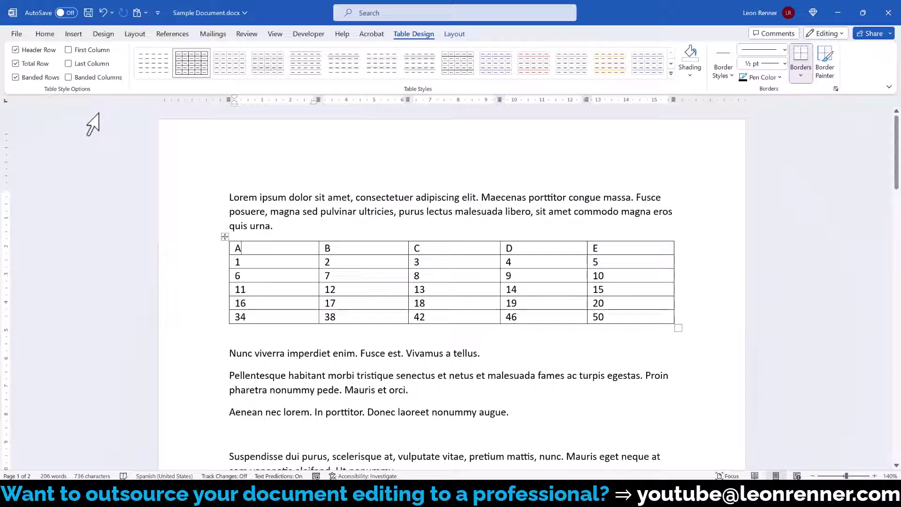
{"action": "left_click", "coordinate": [671, 74]}
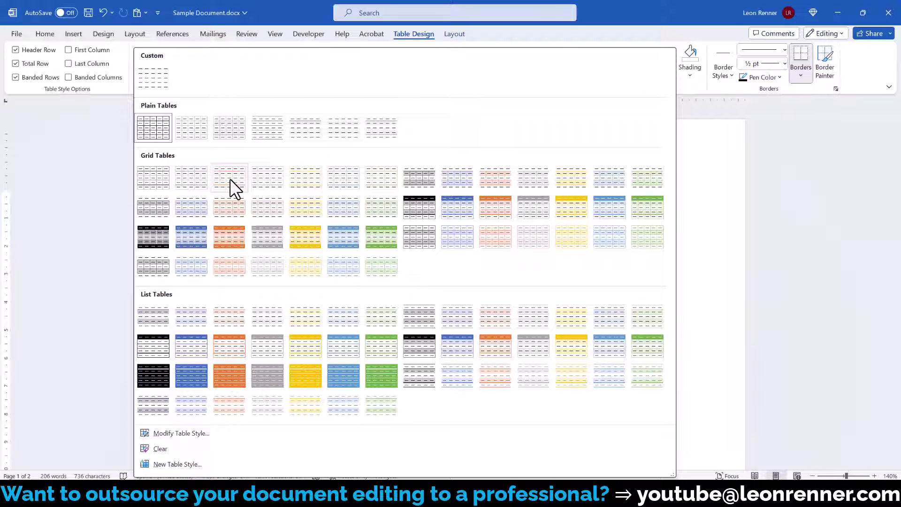
{"action": "left_click", "coordinate": [230, 241]}
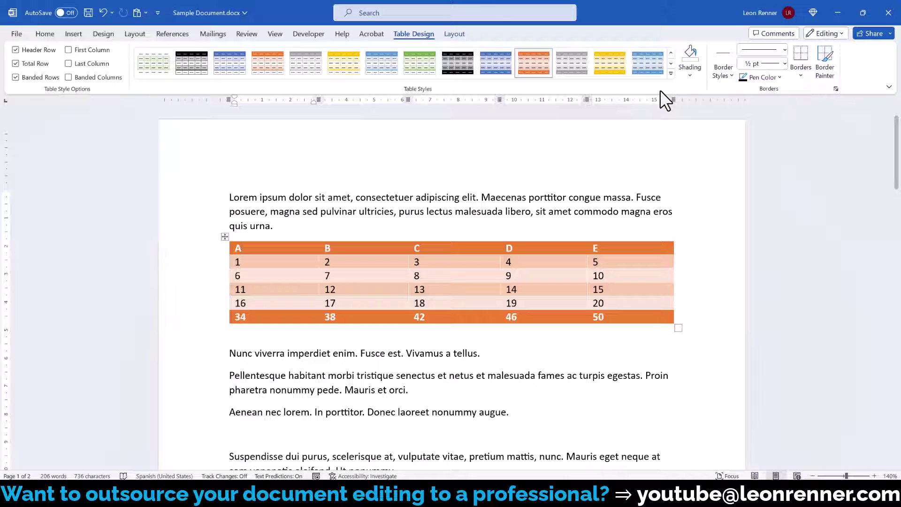
{"action": "left_click", "coordinate": [671, 73]}
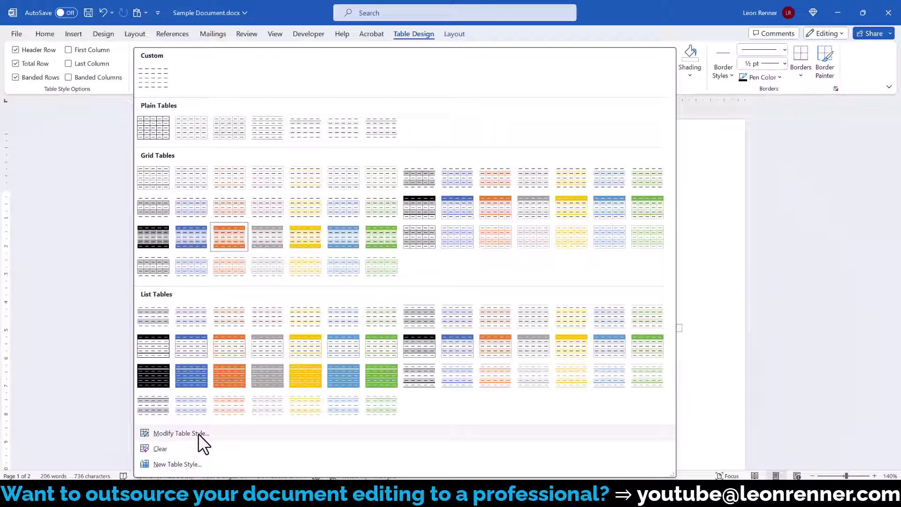
{"action": "left_click", "coordinate": [706, 235]}
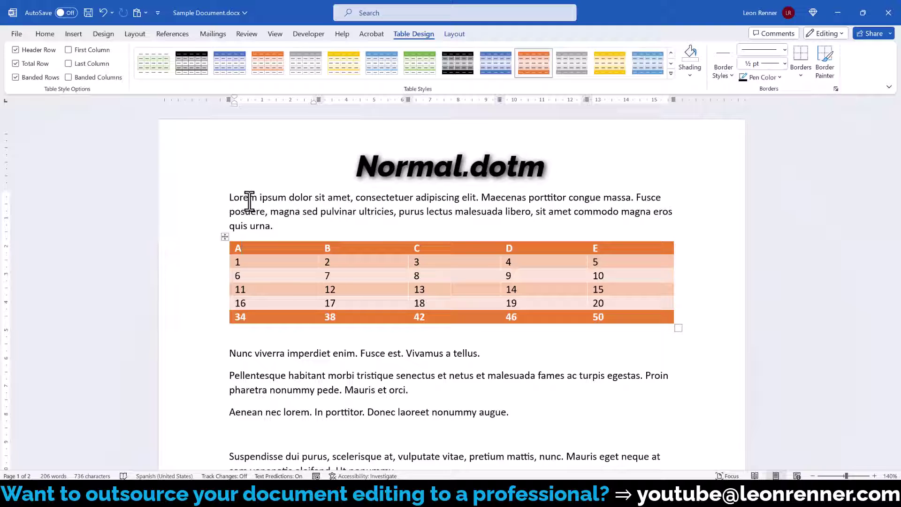
{"action": "left_click", "coordinate": [19, 34]}
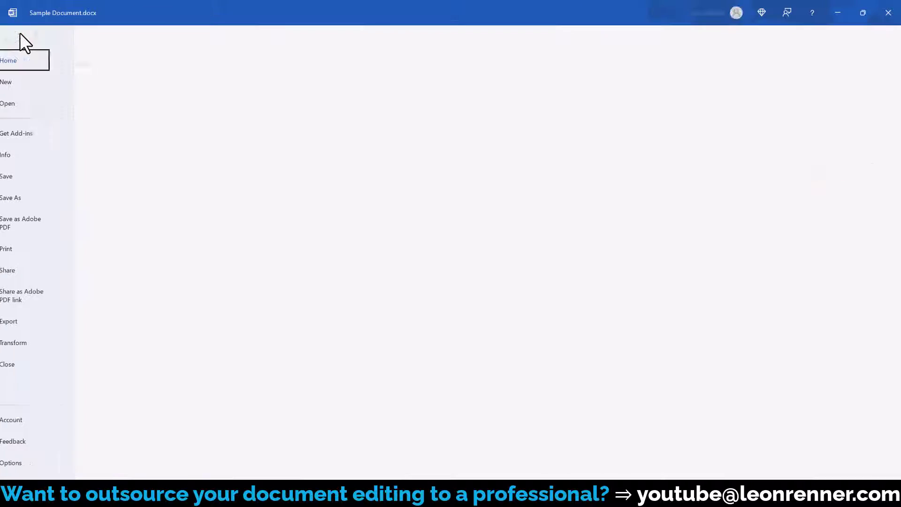
{"action": "left_click", "coordinate": [30, 108]}
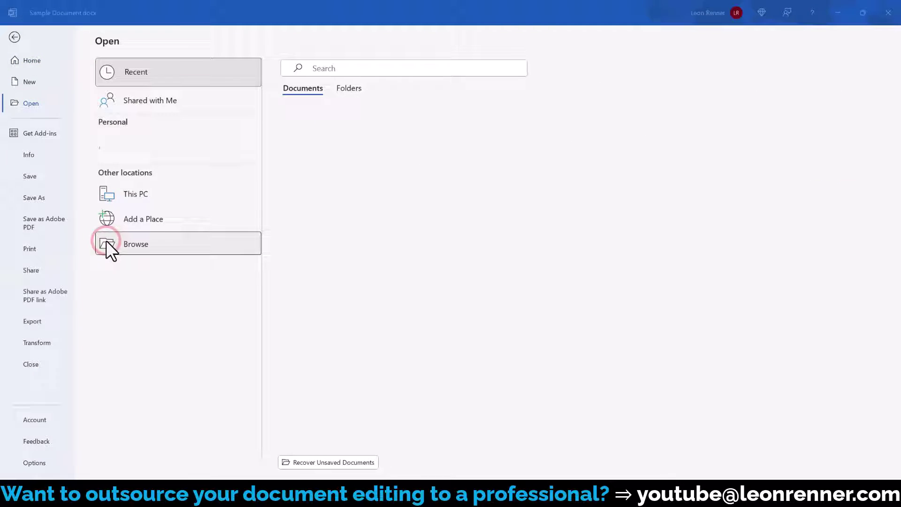
{"action": "left_click", "coordinate": [106, 241]}
{"action": "left_click", "coordinate": [157, 183]}
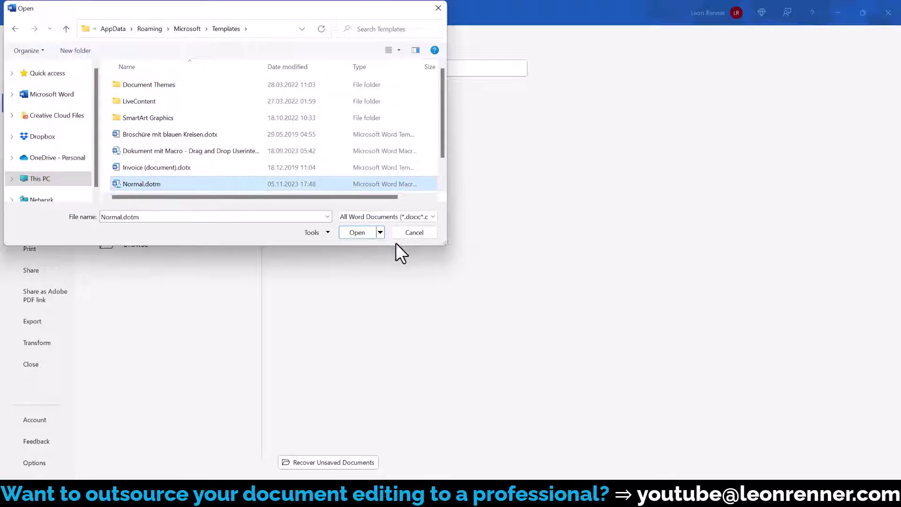
{"action": "left_click", "coordinate": [359, 234]}
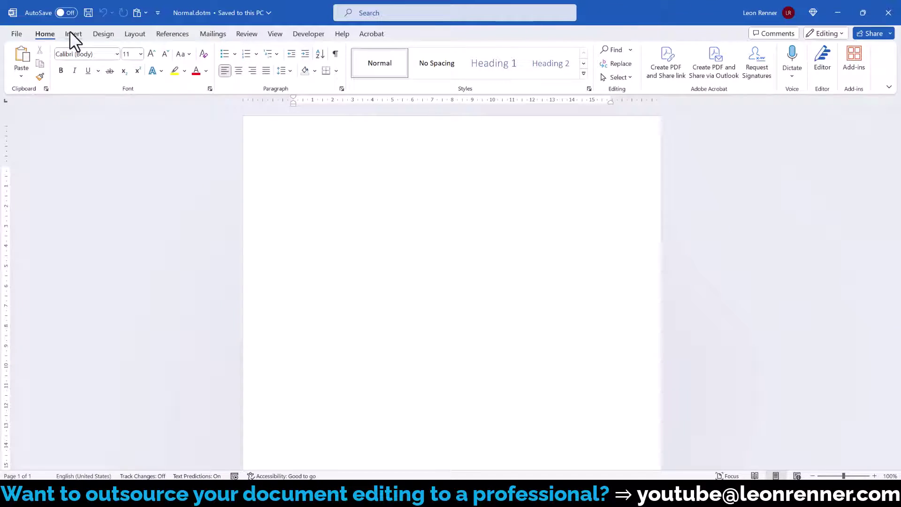
{"action": "left_click", "coordinate": [73, 34]}
{"action": "left_click", "coordinate": [96, 69]}
{"action": "left_click", "coordinate": [123, 119]}
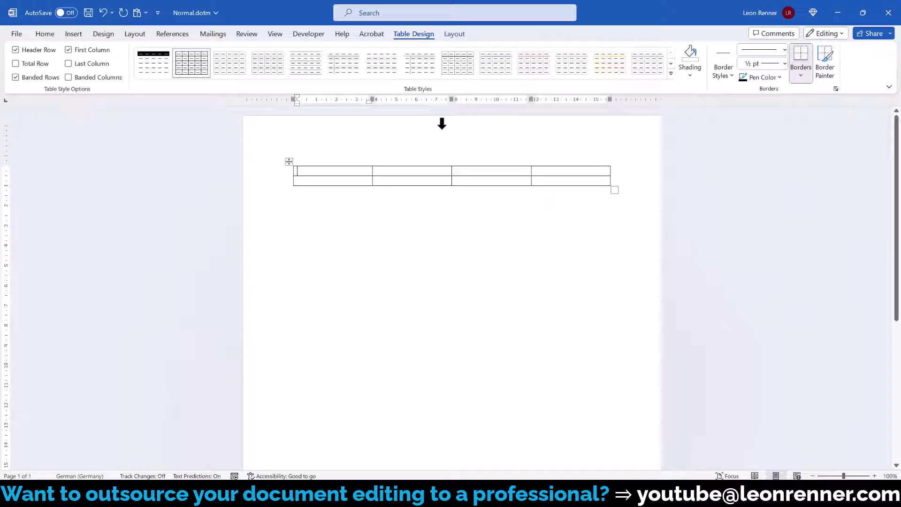
{"action": "left_click", "coordinate": [288, 161]}
{"action": "key", "text": "BackSpace"}
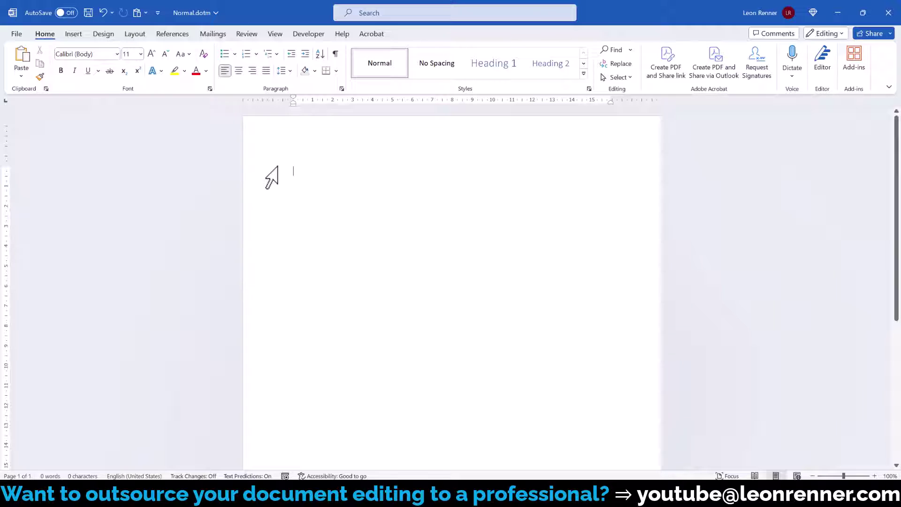
{"action": "left_click", "coordinate": [888, 13]}
Discard the template changes and modify Grid Table 5 Dark - Accent 2, keeping formatting on Whole table.
{"action": "left_click", "coordinate": [454, 266]}
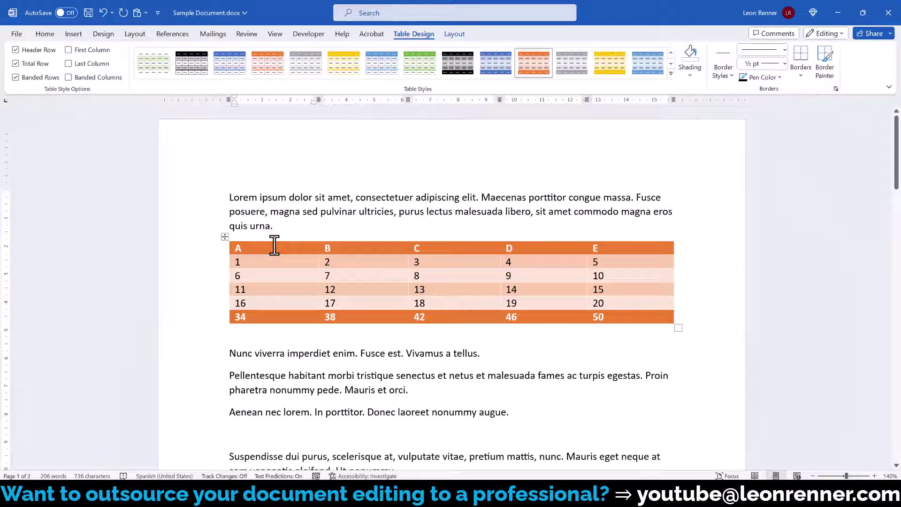
{"action": "left_click", "coordinate": [670, 73]}
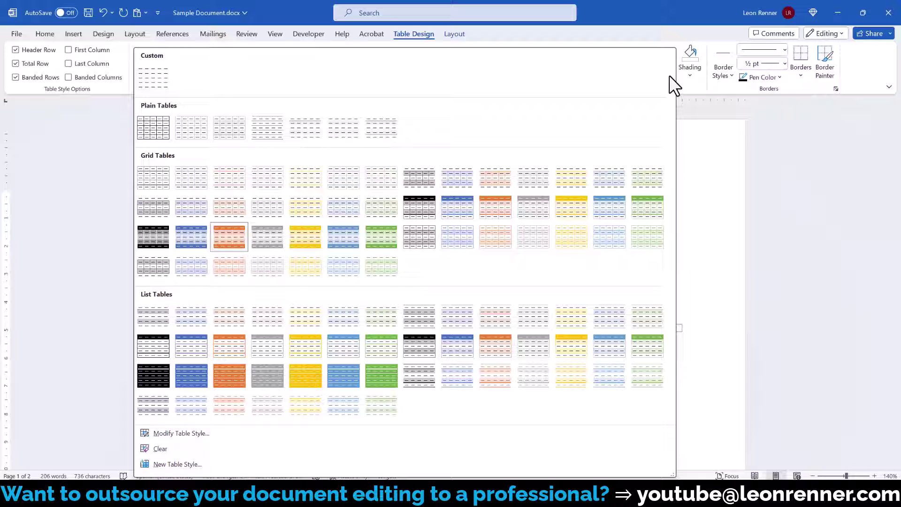
{"action": "left_click", "coordinate": [197, 432]}
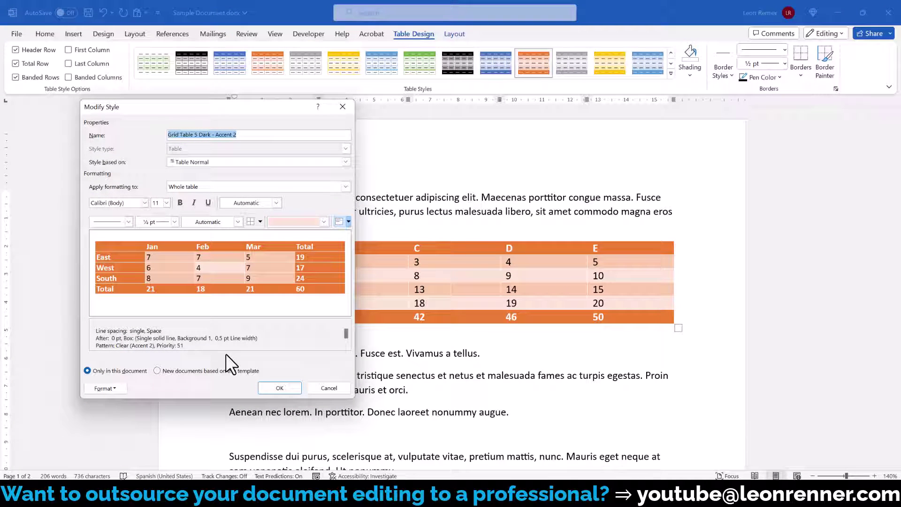
{"action": "left_click", "coordinate": [295, 188]}
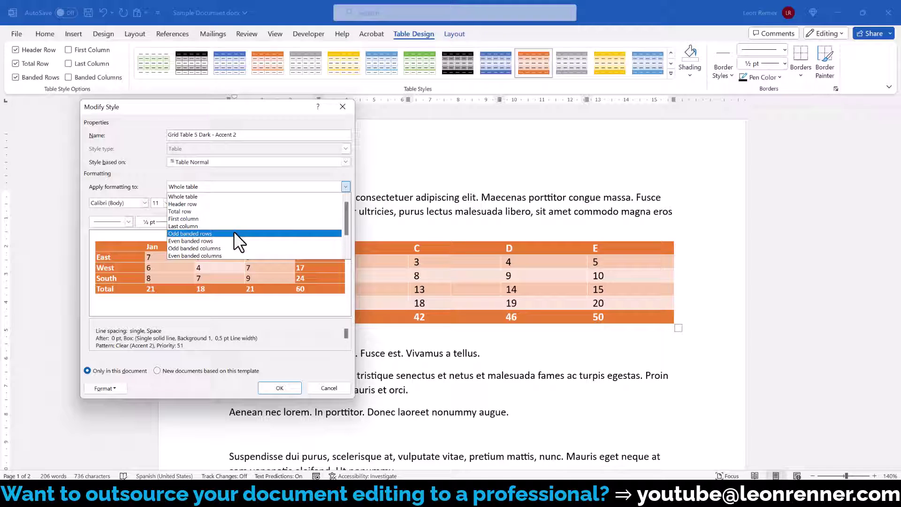
{"action": "left_click", "coordinate": [241, 196]}
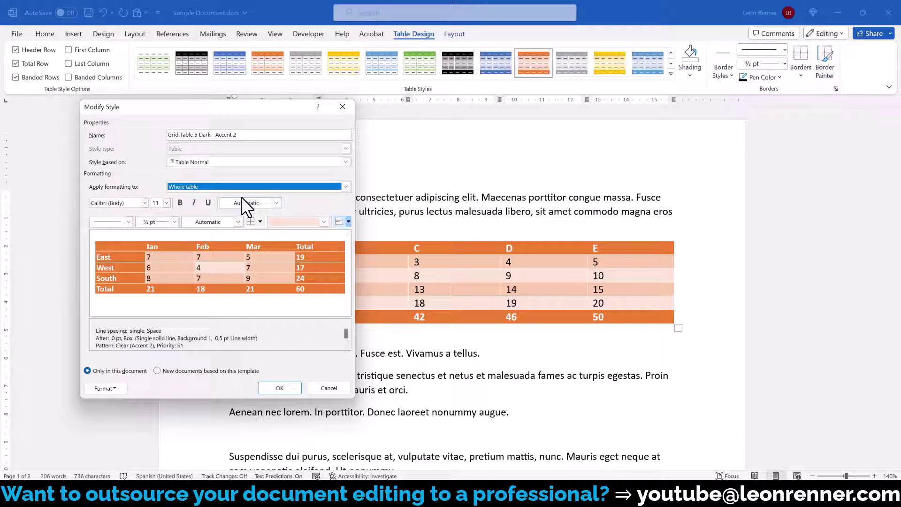
Make the whole table's text italic, then target the Header row for formatting.
{"action": "left_click", "coordinate": [192, 205]}
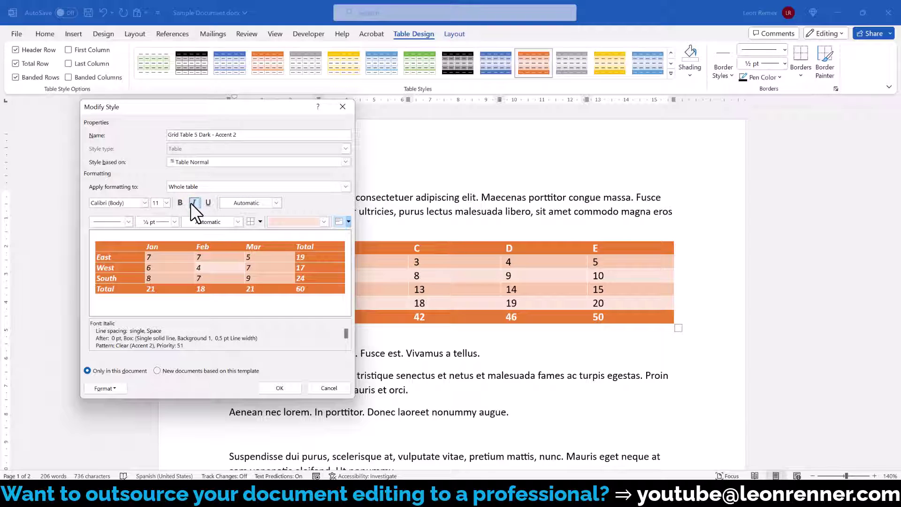
{"action": "left_click", "coordinate": [266, 185]}
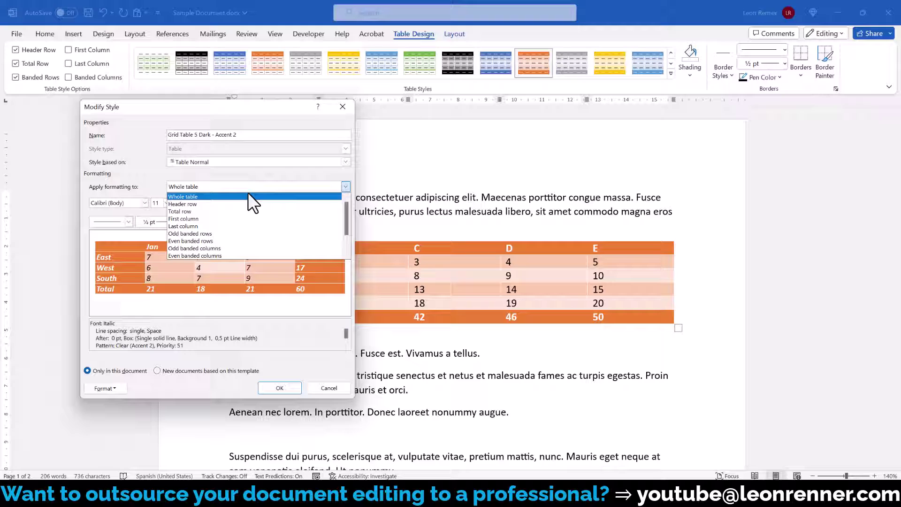
{"action": "left_click", "coordinate": [222, 205]}
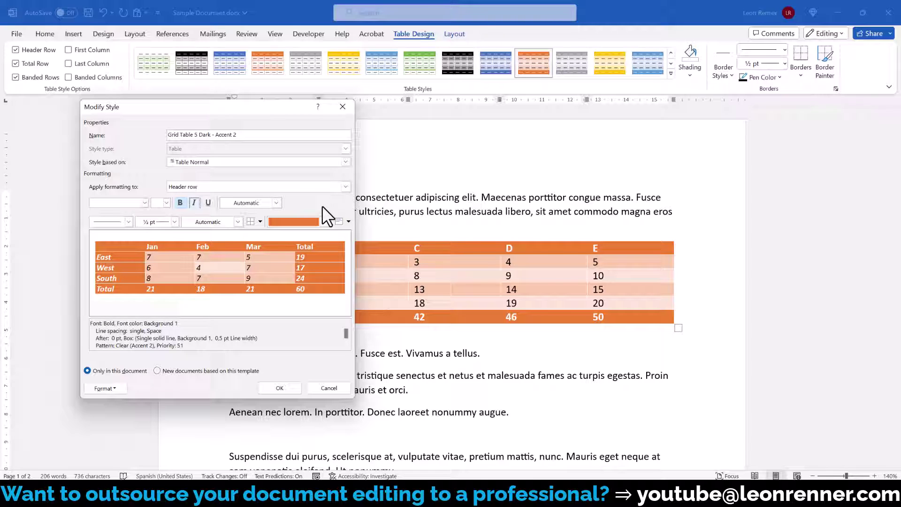
Set the header row text to Arial 16, italic and underlined, in Automatic colour.
{"action": "left_click", "coordinate": [145, 202]}
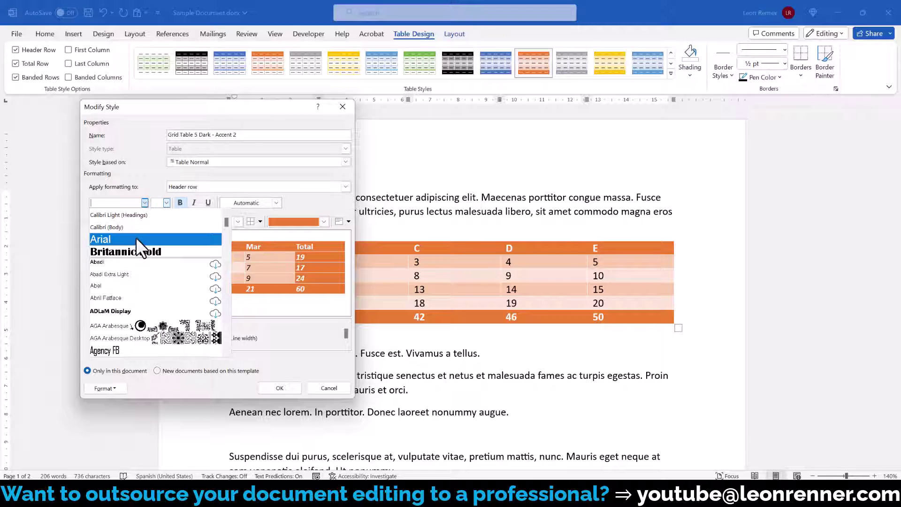
{"action": "left_click", "coordinate": [136, 239]}
{"action": "left_click", "coordinate": [166, 202]}
{"action": "left_click", "coordinate": [155, 257]}
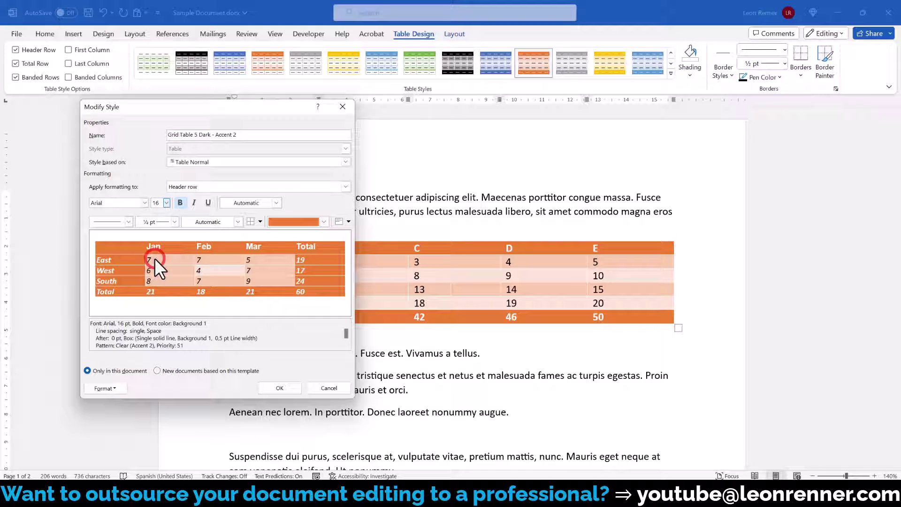
{"action": "left_click", "coordinate": [194, 203]}
{"action": "left_click", "coordinate": [208, 203]}
{"action": "left_click", "coordinate": [226, 203]}
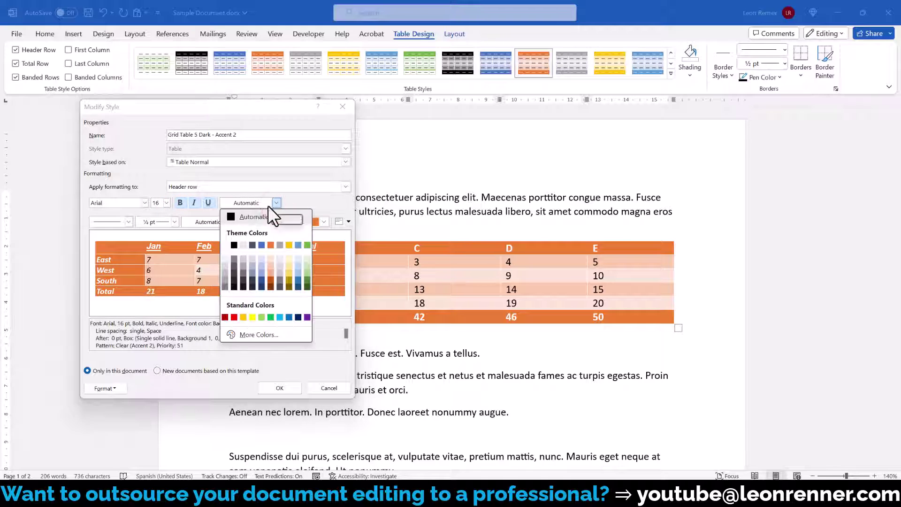
{"action": "left_click", "coordinate": [239, 218]}
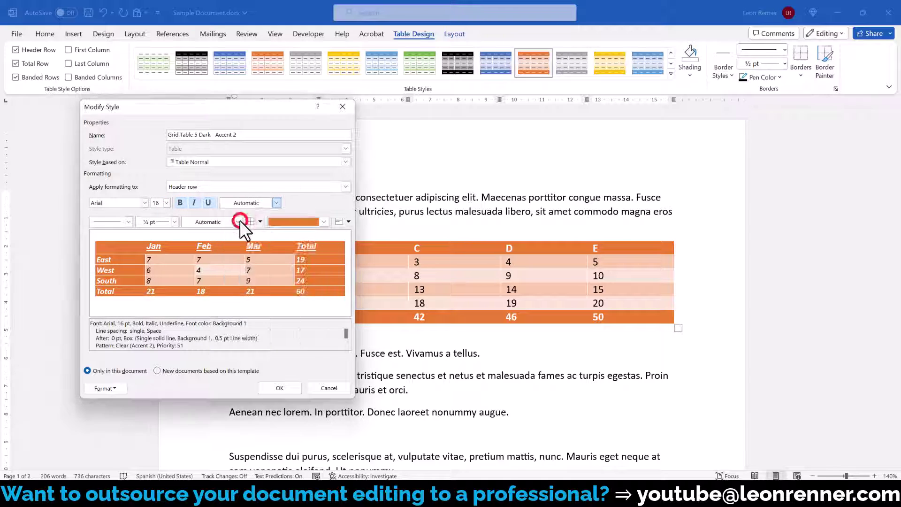
Give the header row borders a solid line style.
{"action": "left_click", "coordinate": [129, 222]}
{"action": "left_click", "coordinate": [120, 302]}
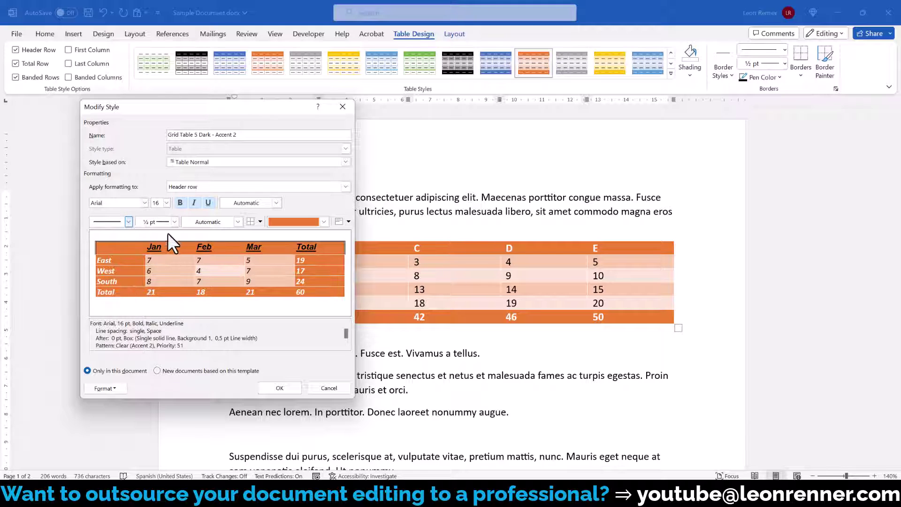
{"action": "left_click", "coordinate": [174, 221]}
Give the header row only a black 1½ pt bottom border.
{"action": "left_click", "coordinate": [160, 263]}
{"action": "left_click", "coordinate": [238, 222]}
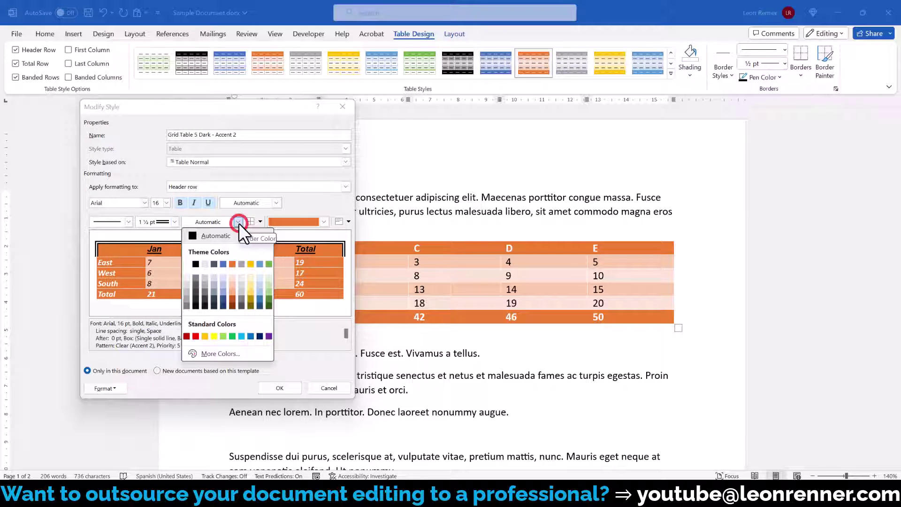
{"action": "left_click", "coordinate": [195, 263]}
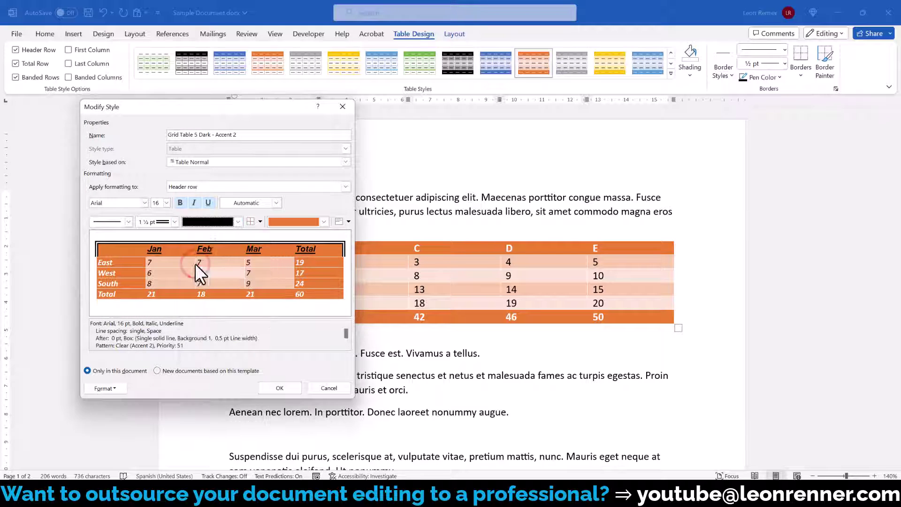
{"action": "left_click", "coordinate": [260, 223]}
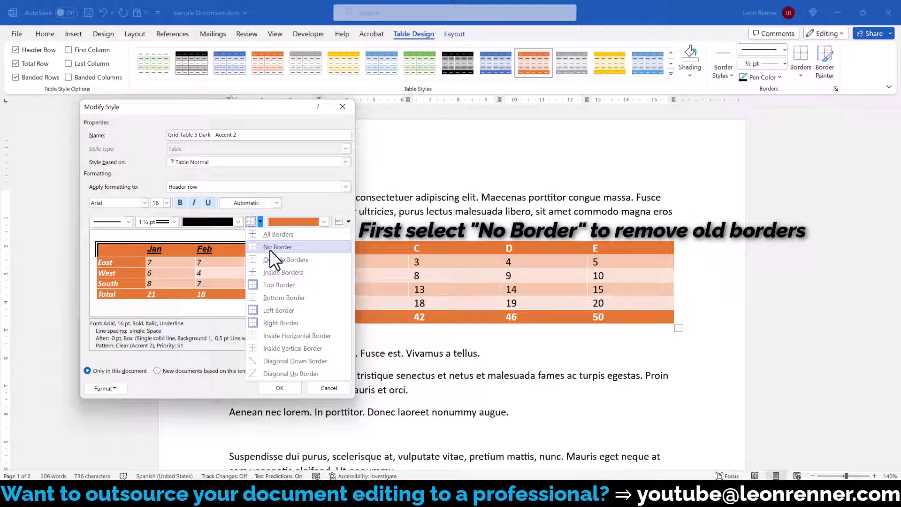
{"action": "left_click", "coordinate": [269, 249]}
{"action": "left_click", "coordinate": [259, 222]}
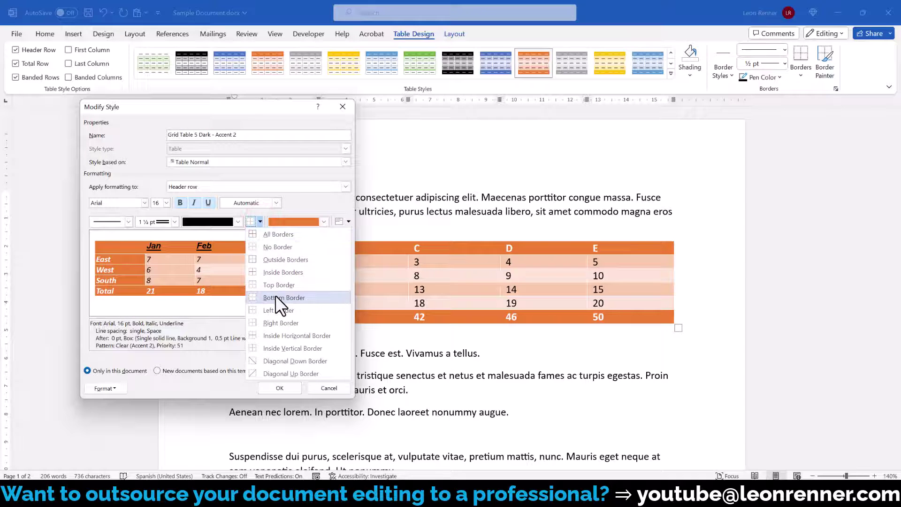
{"action": "left_click", "coordinate": [275, 296]}
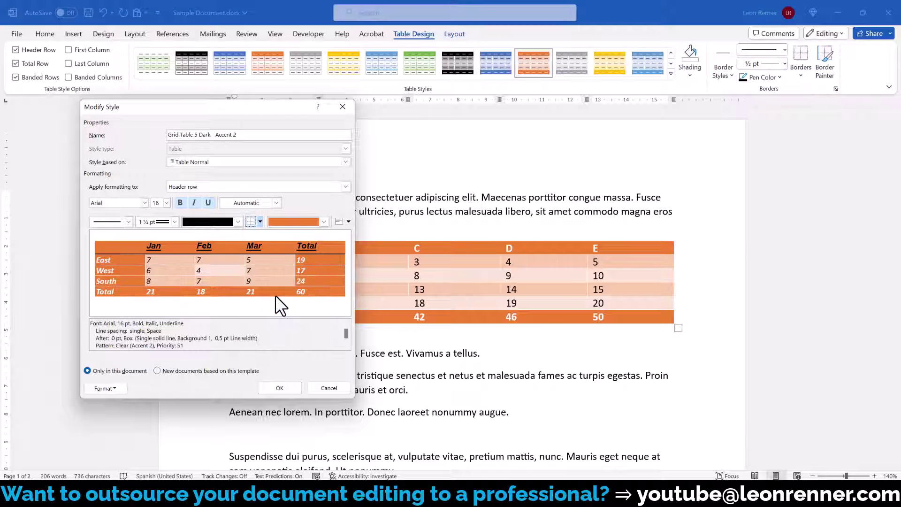
{"action": "left_click", "coordinate": [252, 220]}
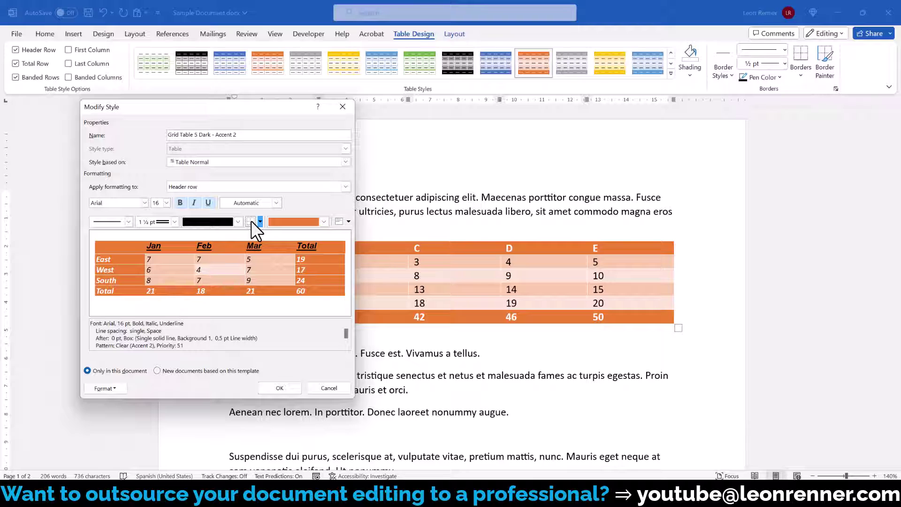
{"action": "left_click", "coordinate": [251, 220]}
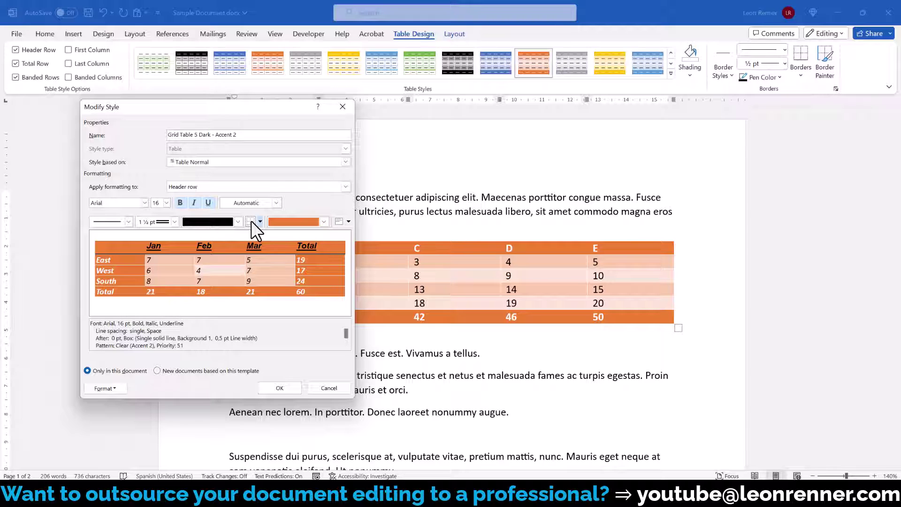
Shade the header row Blue, Accent 1 and centre its text.
{"action": "left_click", "coordinate": [323, 222]}
{"action": "left_click", "coordinate": [309, 246]}
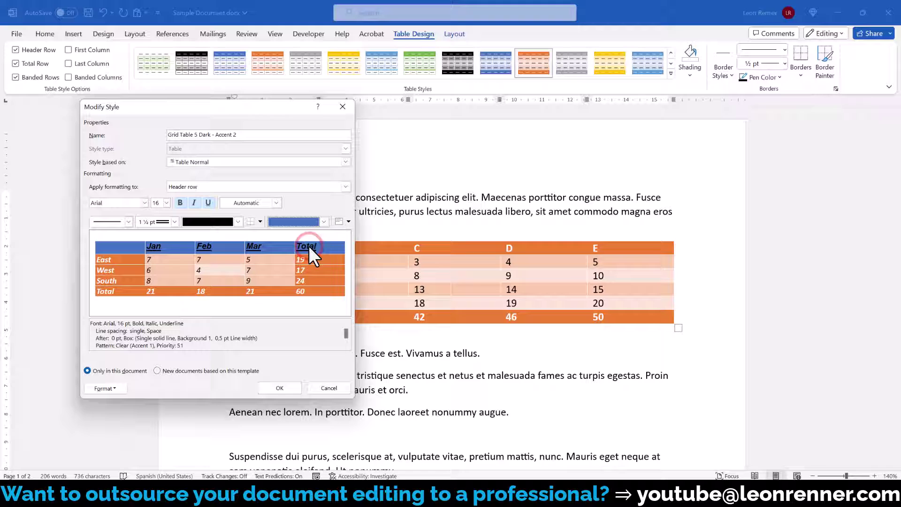
{"action": "left_click", "coordinate": [349, 221]}
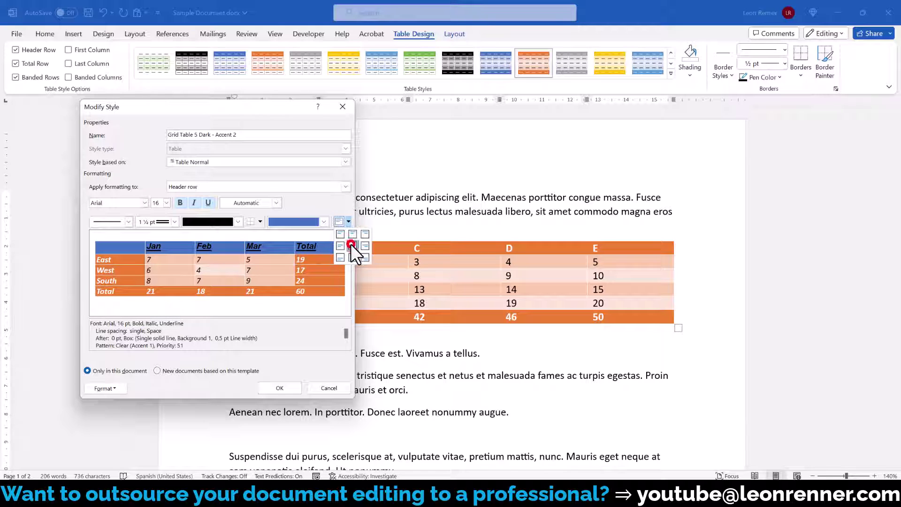
{"action": "left_click", "coordinate": [351, 244]}
{"action": "left_click", "coordinate": [347, 205]}
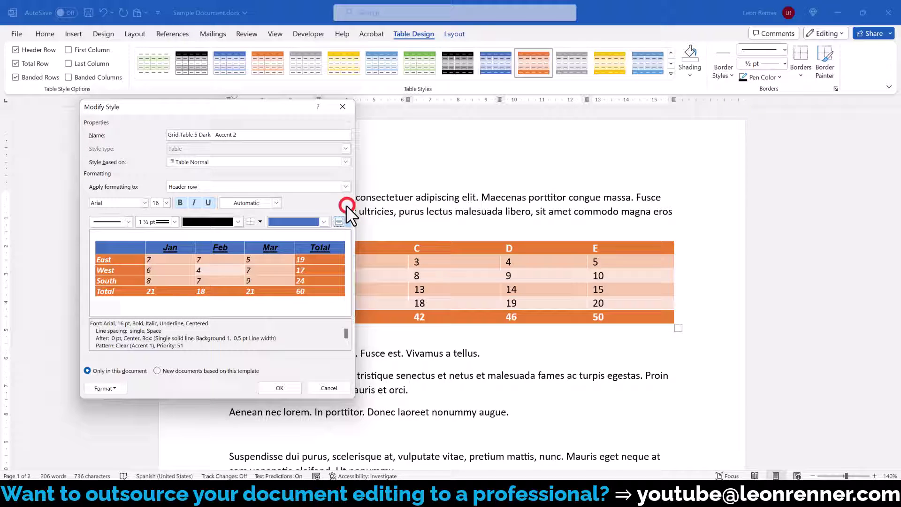
{"action": "left_click", "coordinate": [101, 391]}
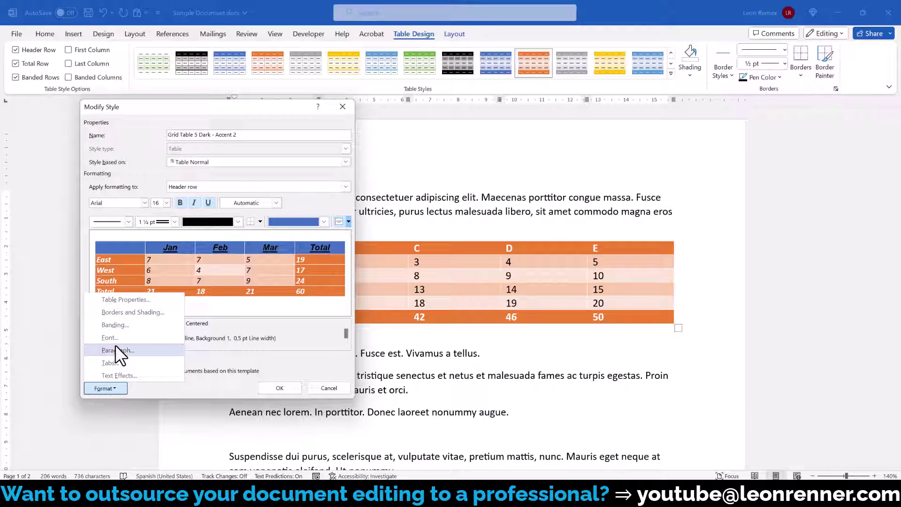
{"action": "left_click", "coordinate": [140, 385]}
Confirm the modified style, then apply it with banded rows to the first plain table below.
{"action": "left_click", "coordinate": [273, 388]}
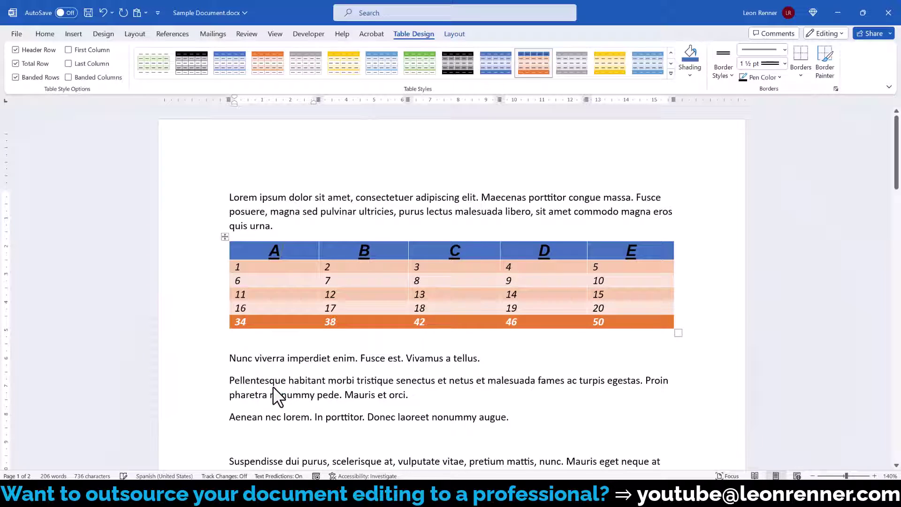
{"action": "scroll", "coordinate": [273, 387], "scroll_direction": "down", "scroll_amount": 5}
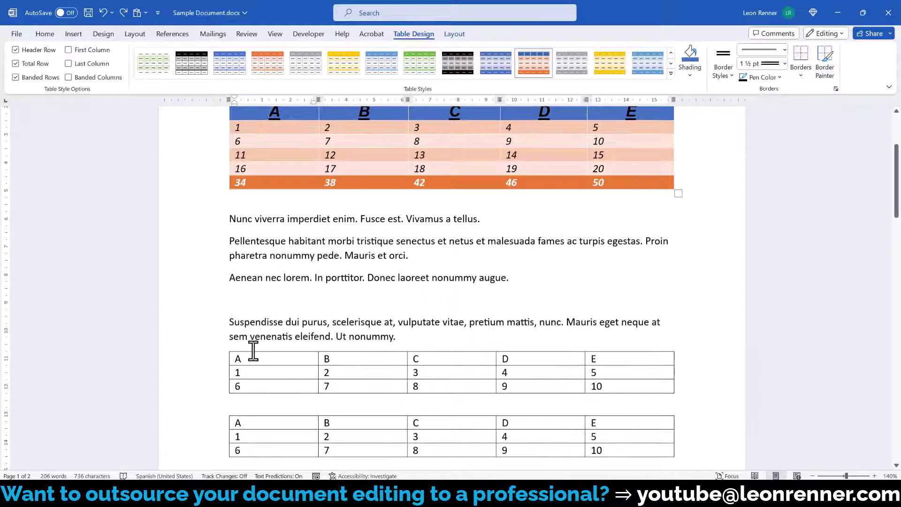
{"action": "left_click", "coordinate": [253, 359]}
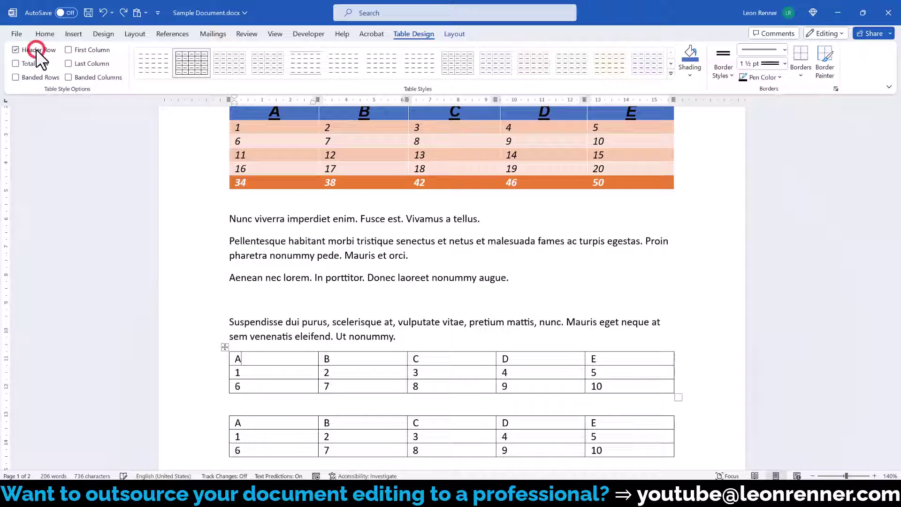
{"action": "left_click", "coordinate": [29, 77]}
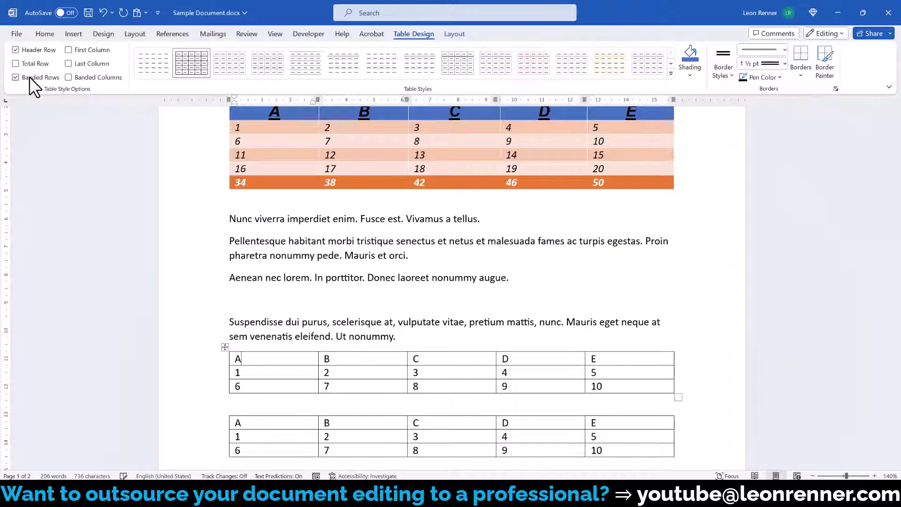
{"action": "left_click", "coordinate": [672, 76]}
{"action": "left_click", "coordinate": [220, 237]}
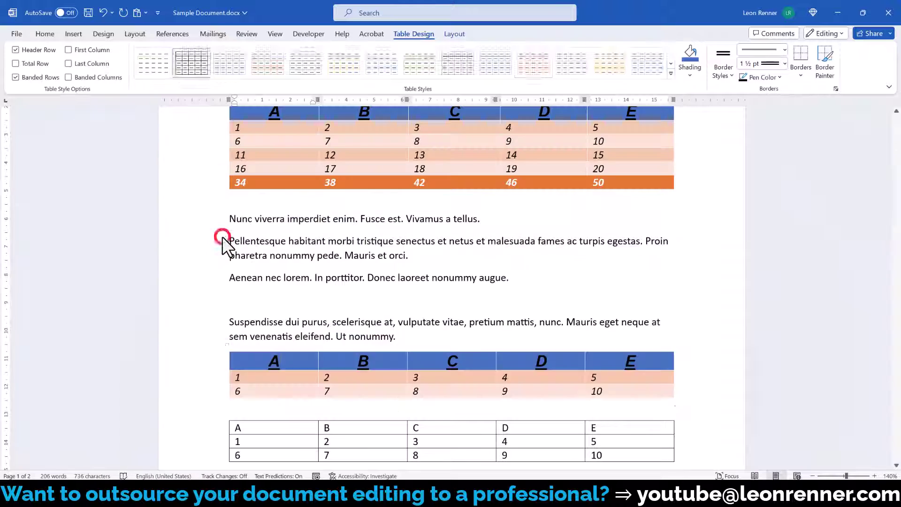